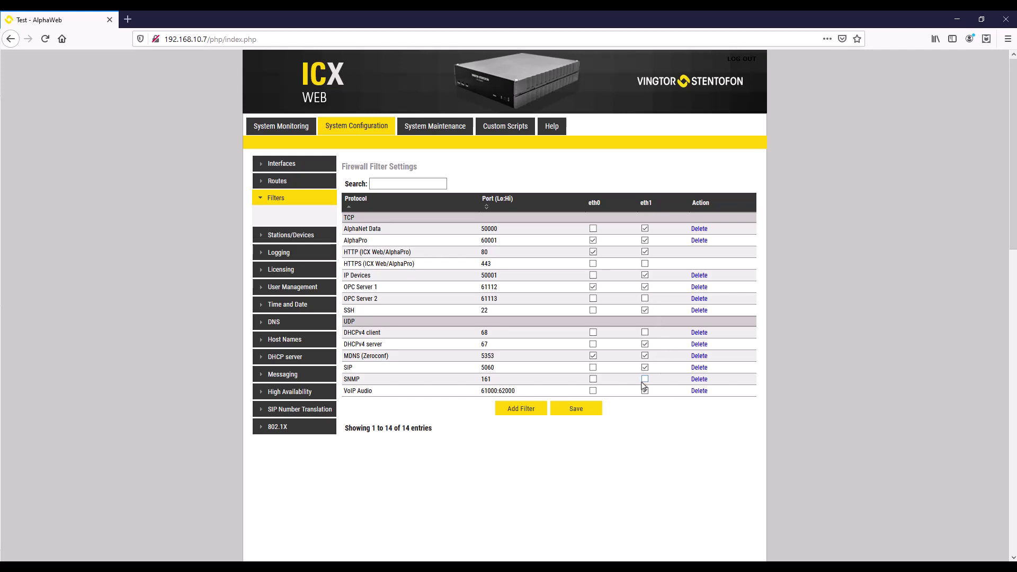
Save the firewall filter settings for the eth0 and eth1 interfaces
left_click(580, 413)
left_click(581, 413)
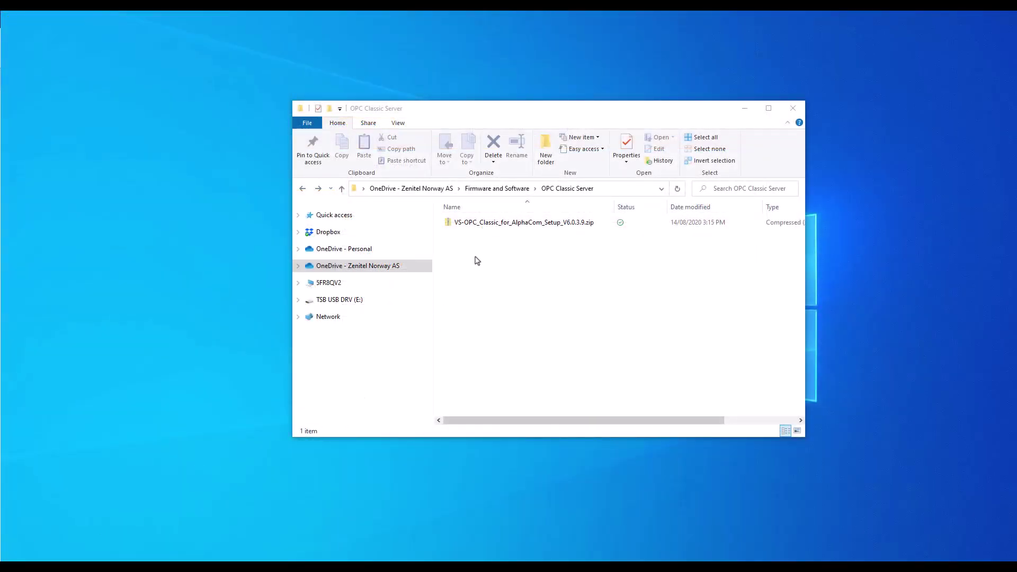
Install VS-OPC Classic for AlphaCom from VS-OPC_Classic_for_AlphaCom_Setup_V6.0.3.9.zip, keeping the default folder and the Just me option
left_click(490, 225)
double_click(490, 225)
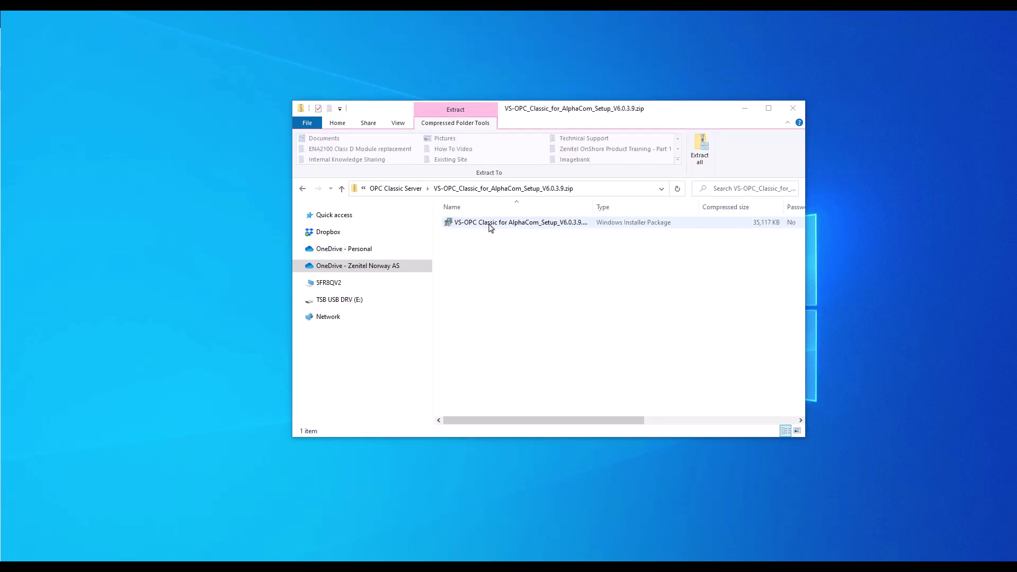
double_click(490, 223)
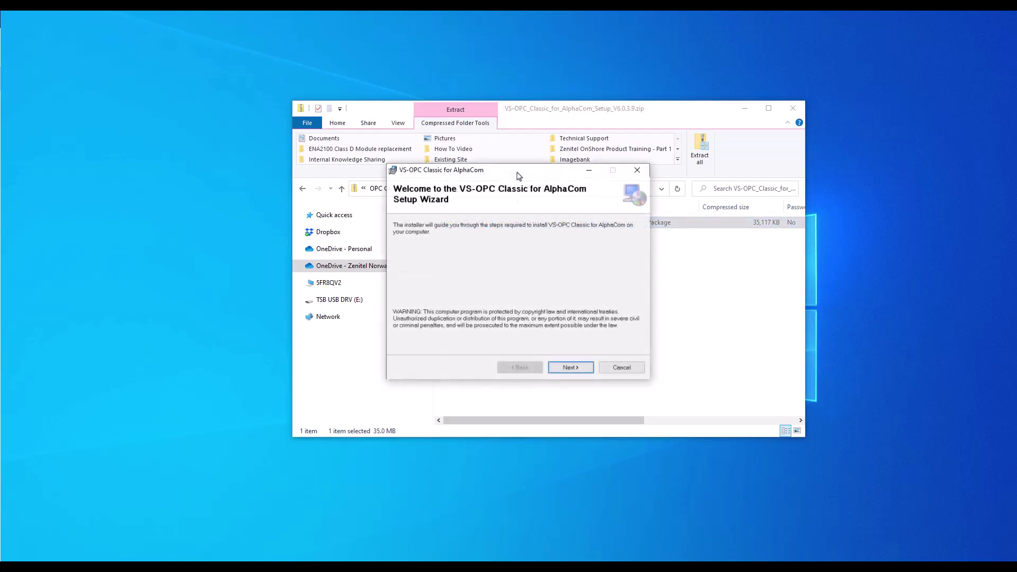
left_click(572, 368)
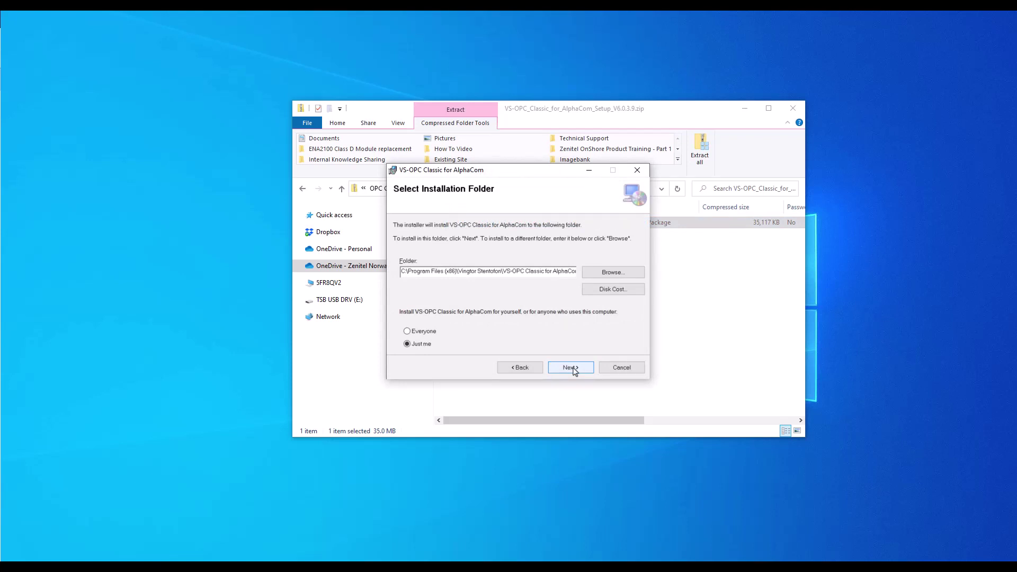
left_click(572, 368)
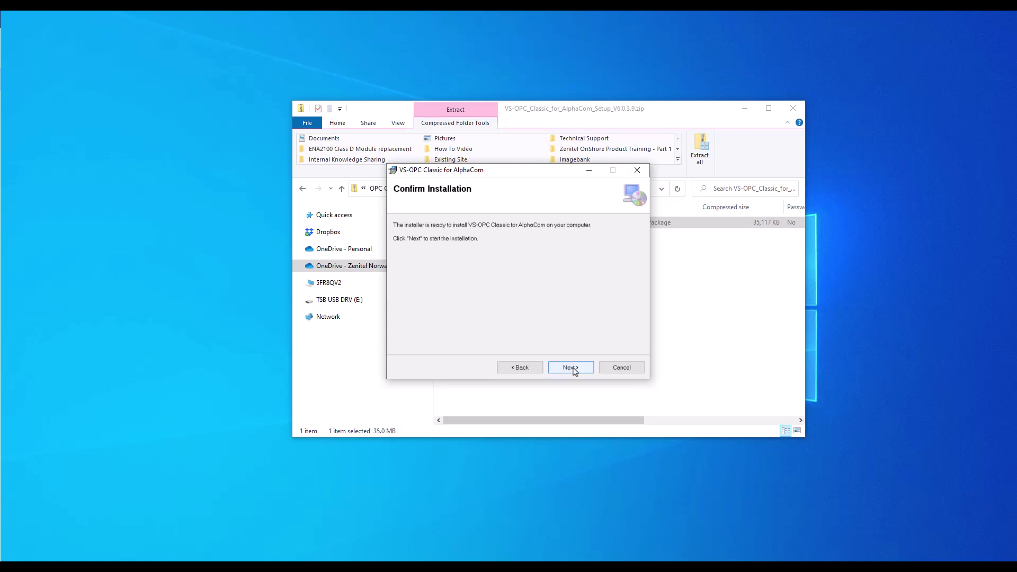
left_click(572, 368)
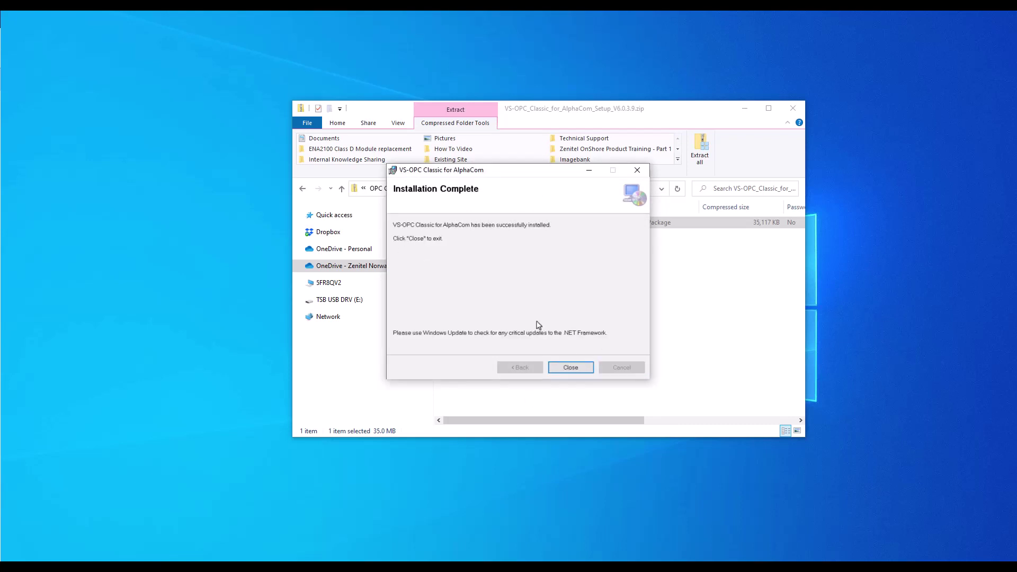
left_click(571, 367)
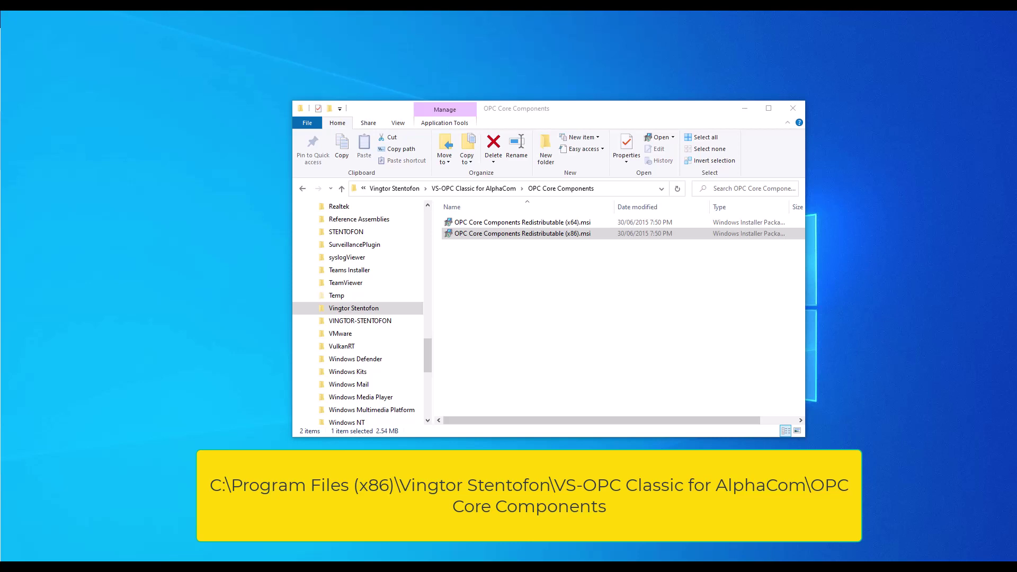
Install OPC Core Components Redistributable (x86), accepting the license agreement and keeping the default folder and the Everyone option
left_click(517, 237)
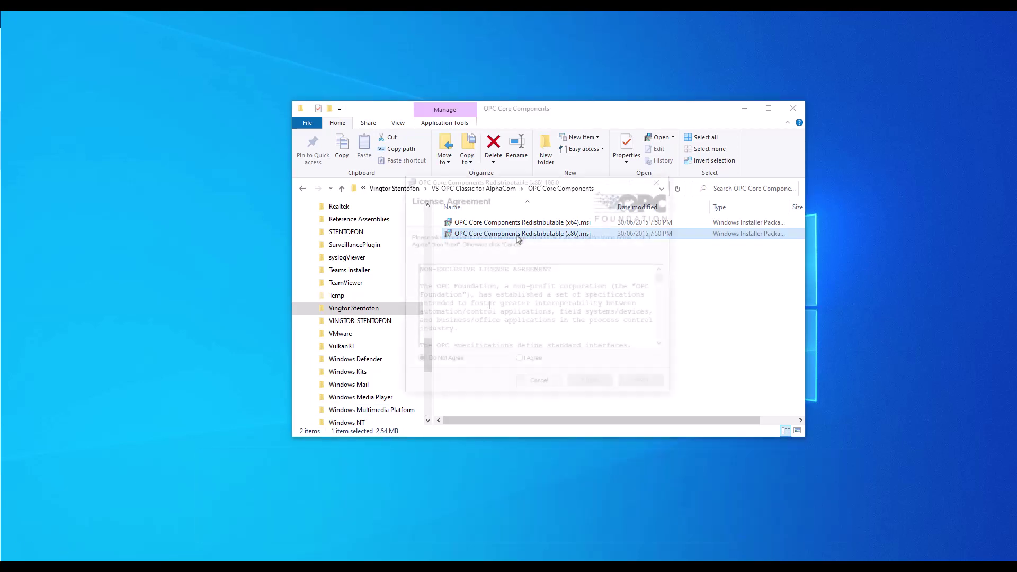
left_click(519, 359)
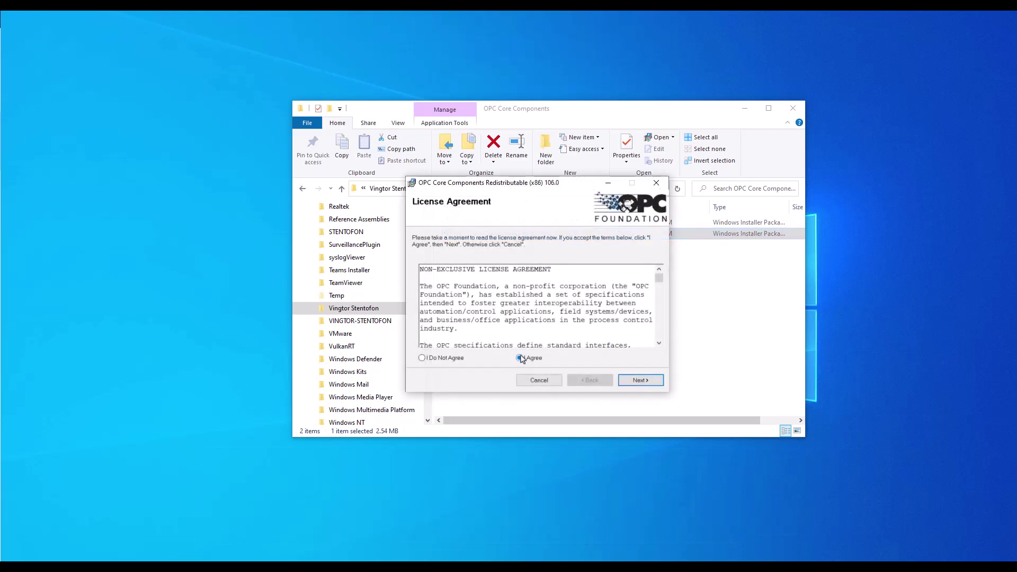
left_click(637, 381)
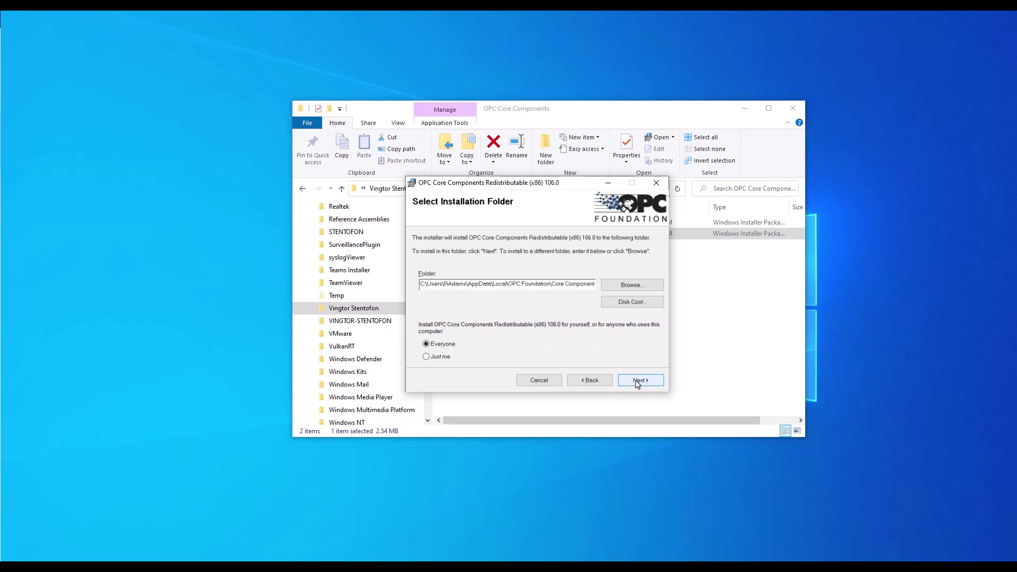
left_click(637, 382)
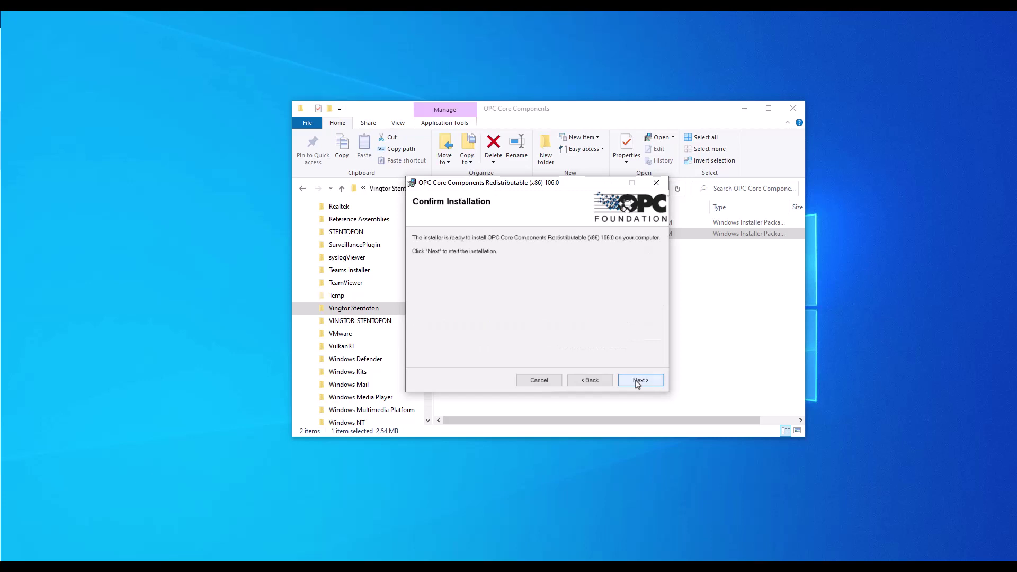
left_click(637, 382)
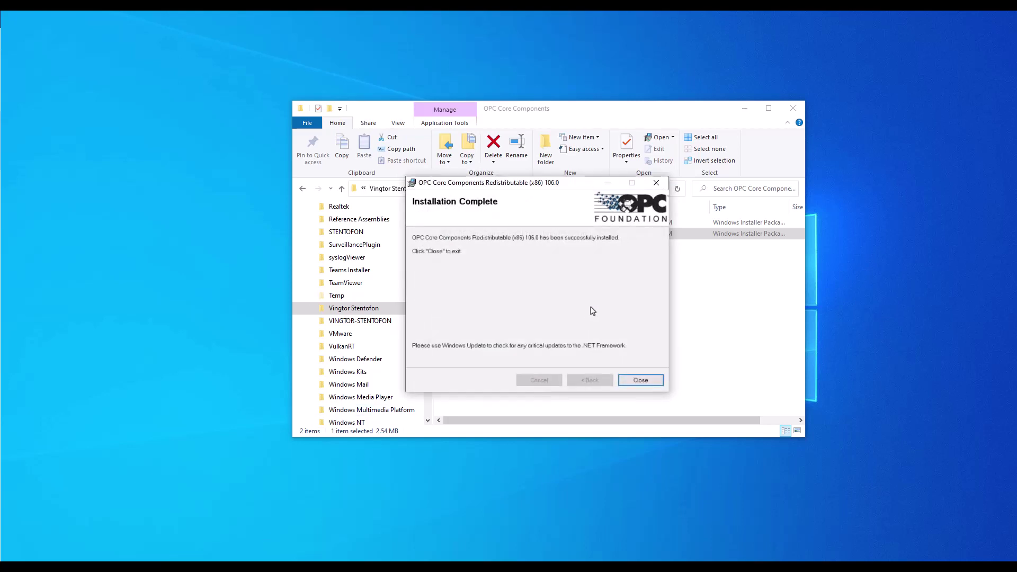
left_click(641, 380)
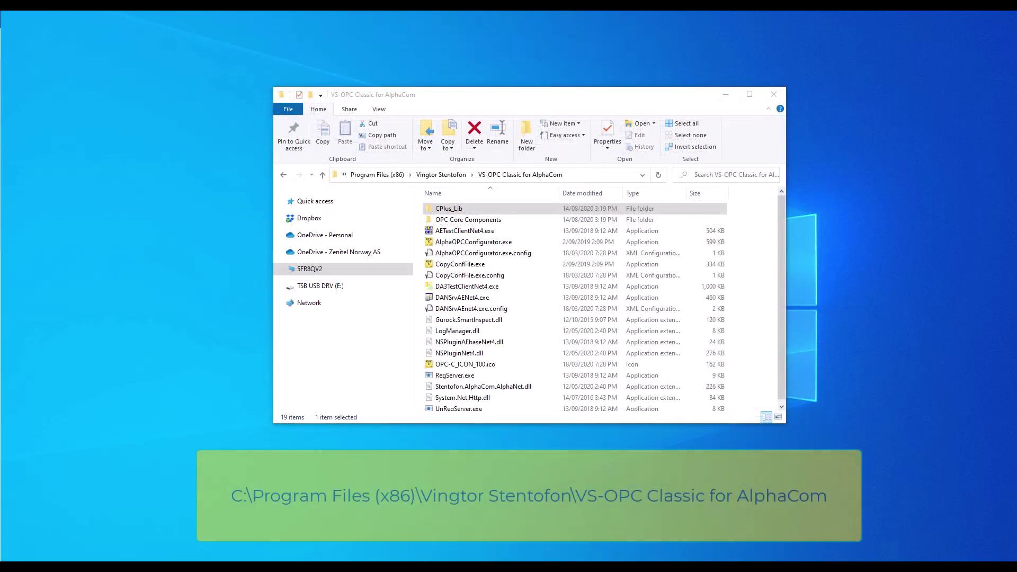
Run RegServer.exe from the VS-OPC Classic for AlphaCom folder as administrator
right_click(429, 379)
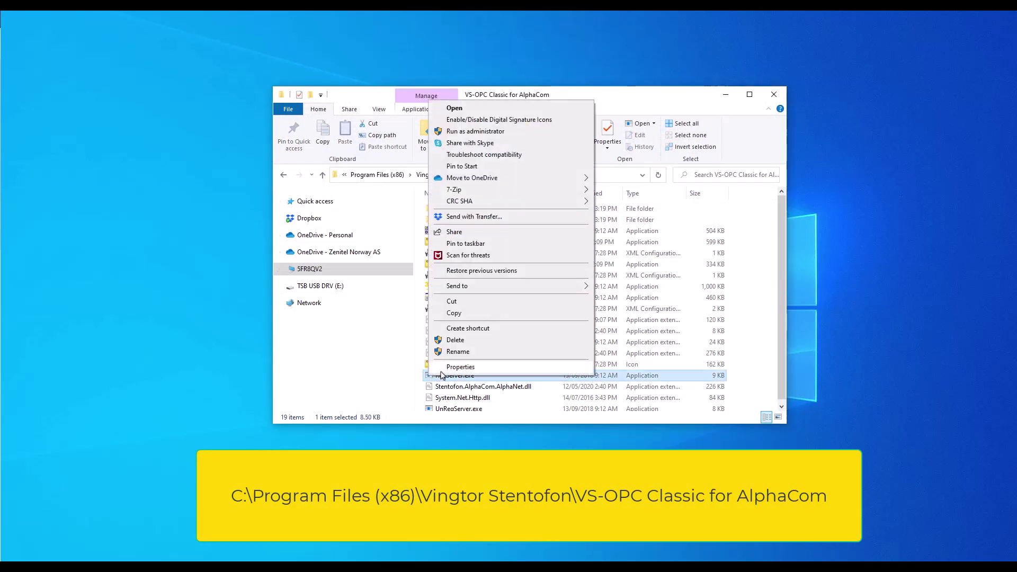
left_click(515, 131)
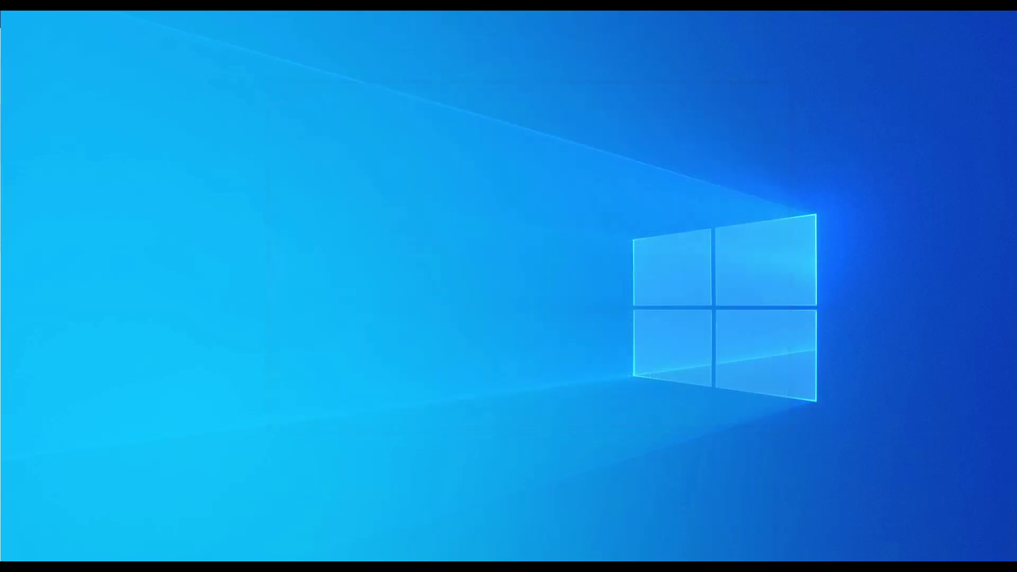
Open the AlphaCom OPC Server Configurator and set the AlphaCom IP to 192.168.10.7 with TCP port 61112
left_click(12, 567)
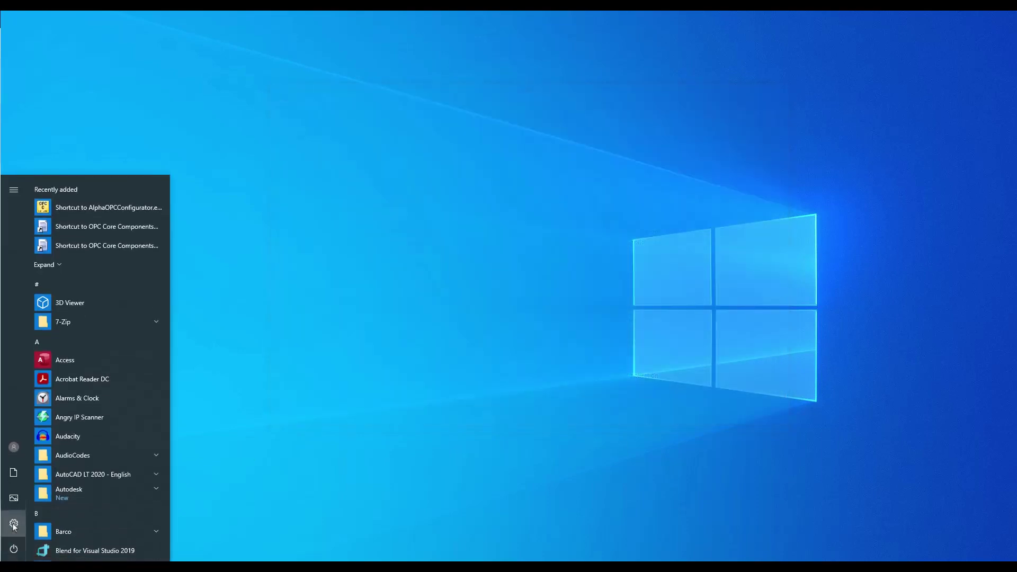
left_click(105, 210)
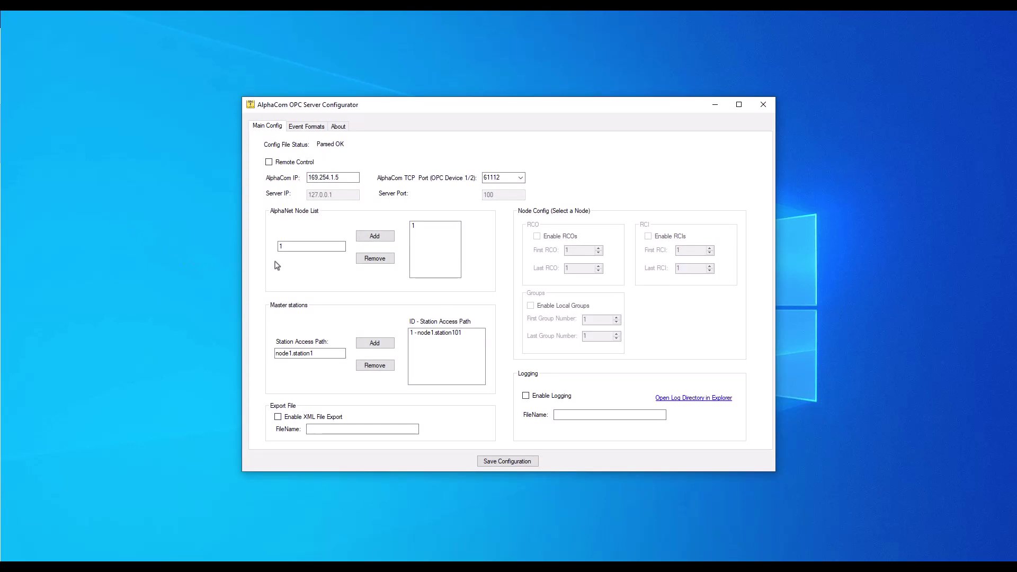
left_click(348, 177)
left_click_drag(347, 178, 297, 180)
type("192.168.10.7")
left_click(520, 177)
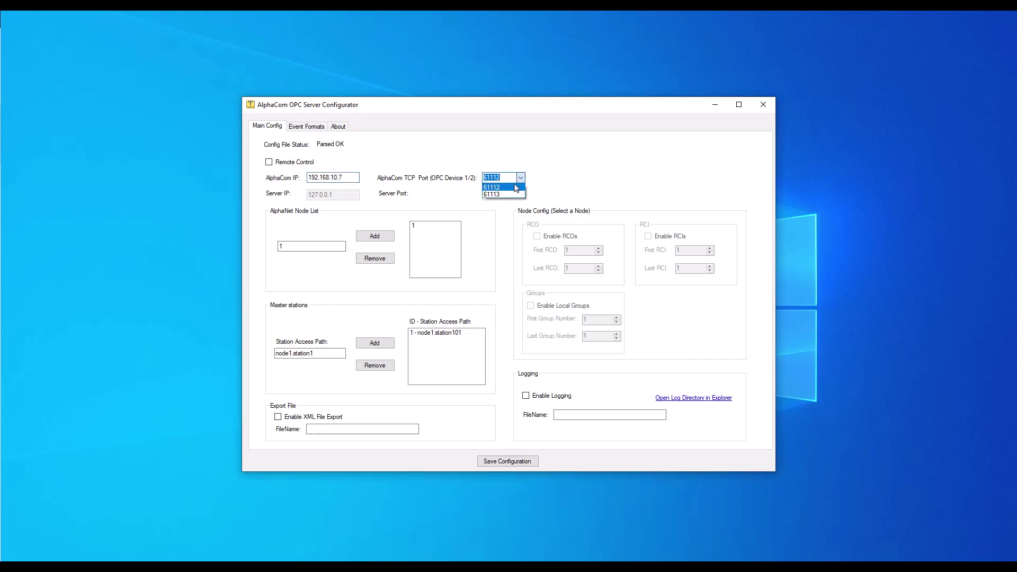
left_click(515, 188)
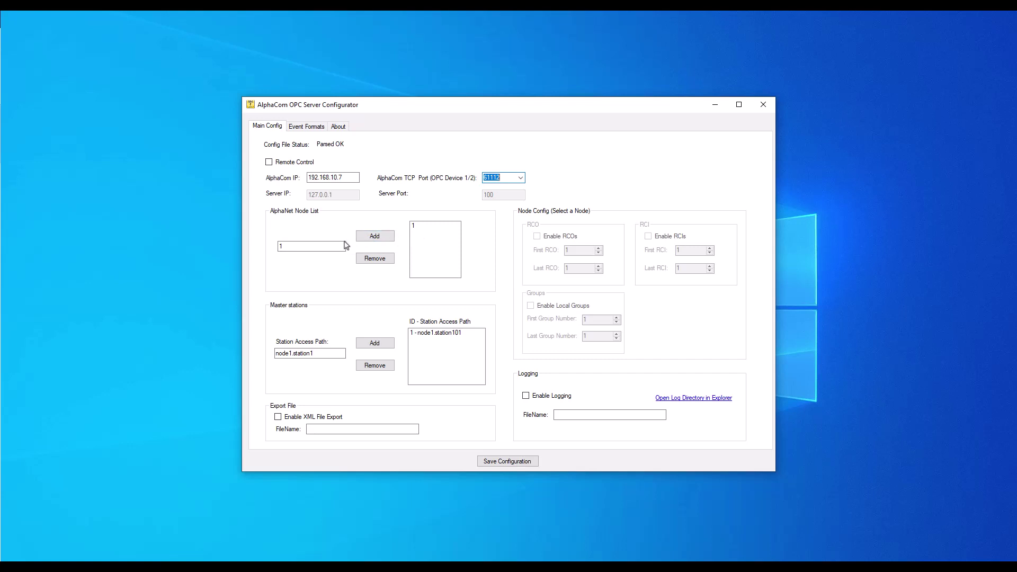
Add node 2 to the AlphaNet node list
double_click(281, 246)
type("2")
left_click(370, 239)
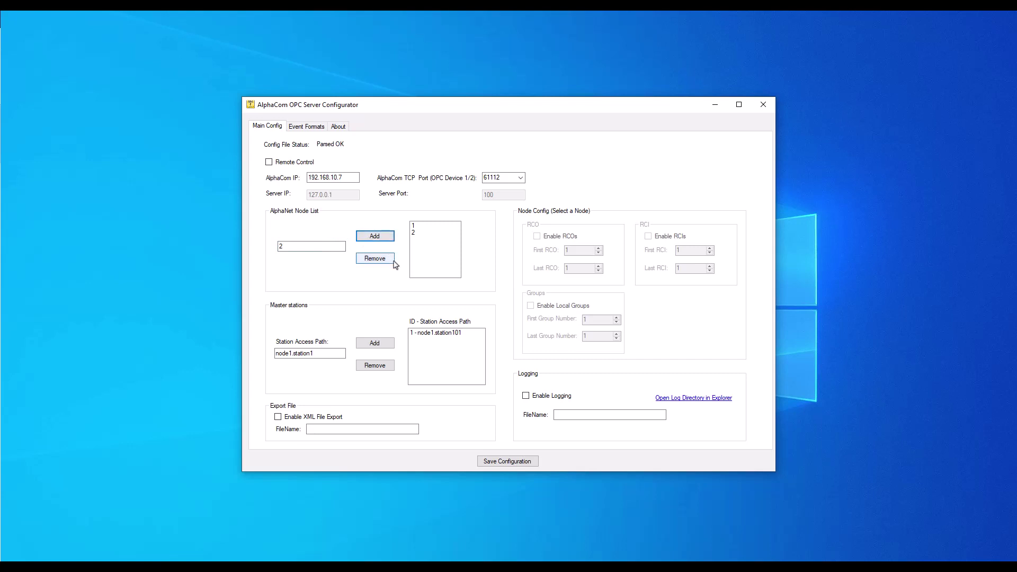
Add the master stations node1.station102 and node2.station201 to the station access path list
left_click(327, 354)
type("2")
left_click(370, 344)
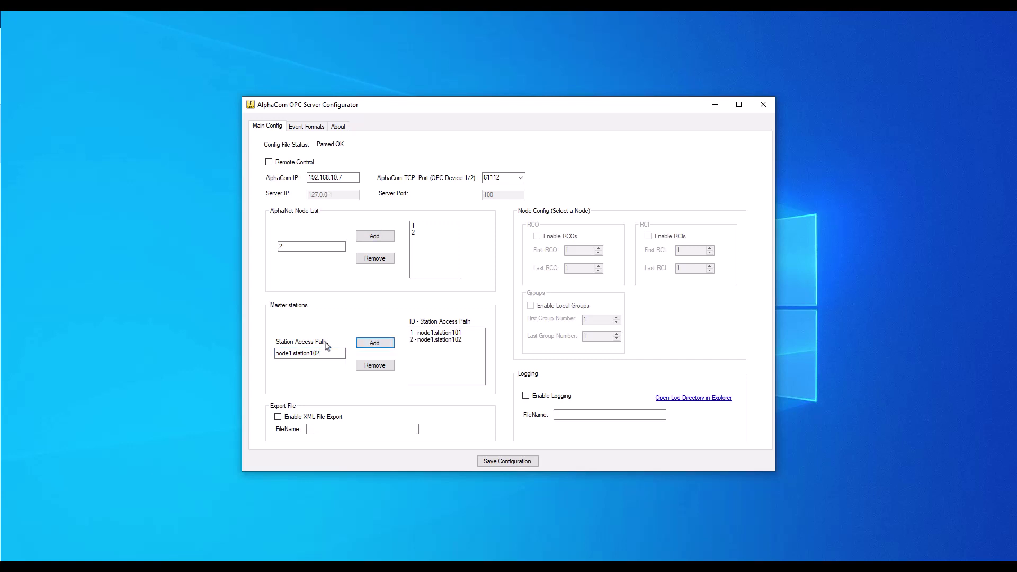
left_click(290, 353)
key("Delete")
type("2")
left_click_drag(322, 354, 312, 355)
type("201")
left_click(375, 345)
For node 1, enable RCOs 1 to 100, RCIs 1 to 12 and local groups 1 to 10
left_click(415, 228)
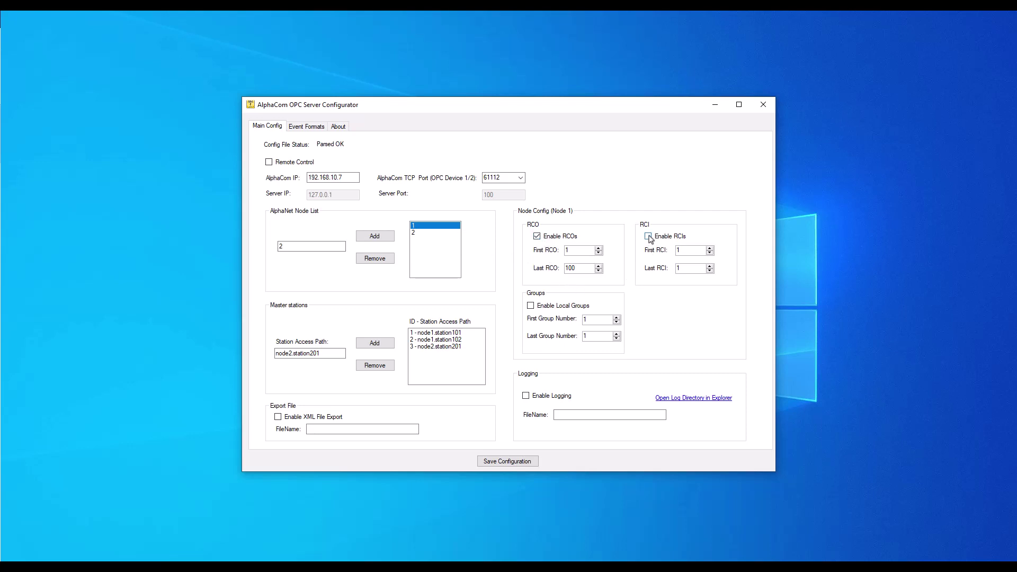
left_click(684, 267)
type("2")
left_click(531, 306)
left_click(588, 334)
type("0")
Enable logging and set the log file name to OPC LOG.txt
left_click(524, 395)
left_click(557, 418)
type("OPC_LOG.t")
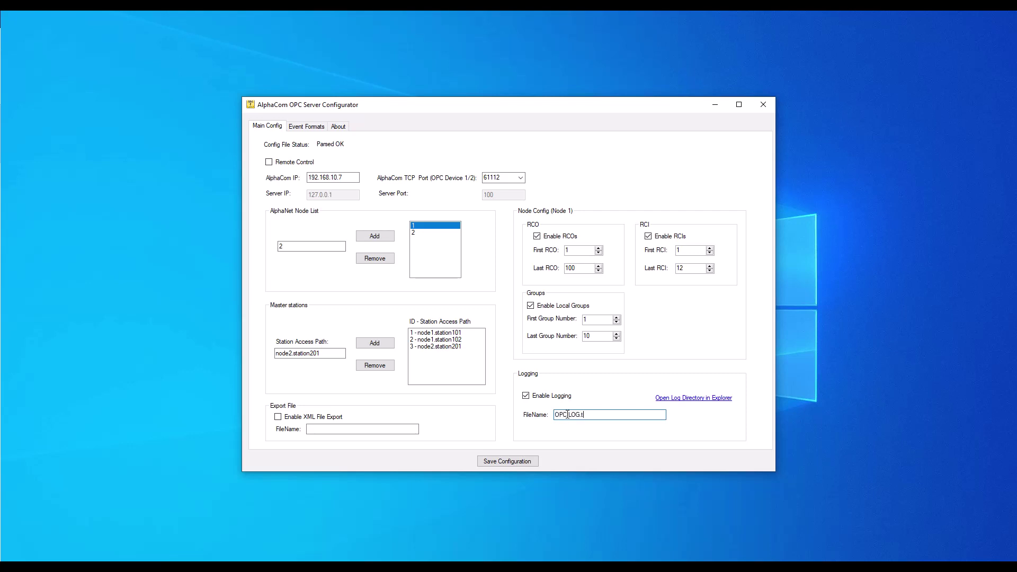
type("xt")
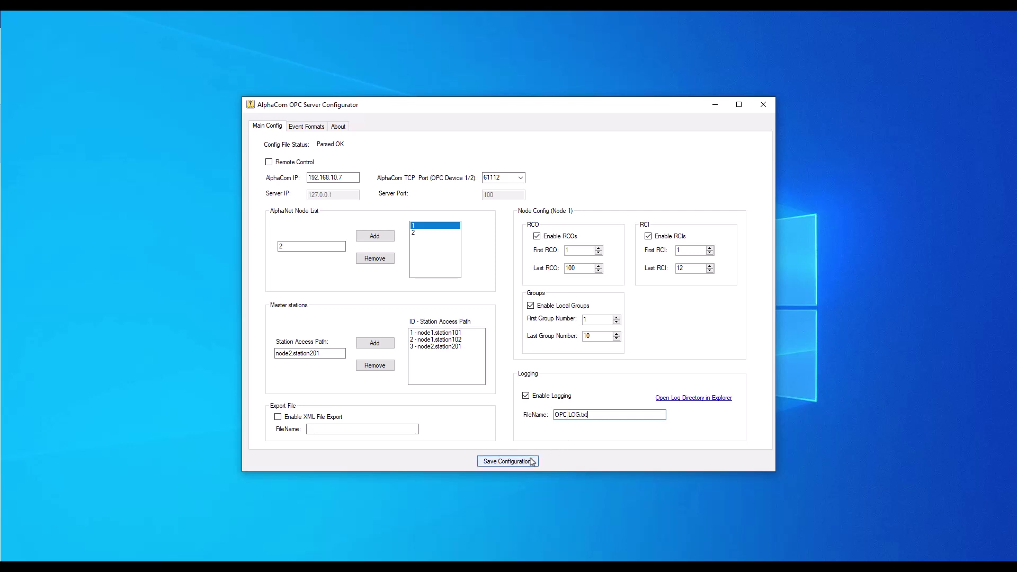
Enable XML file export with the file name OPC Config and save the configuration
left_click(278, 417)
left_click(311, 429)
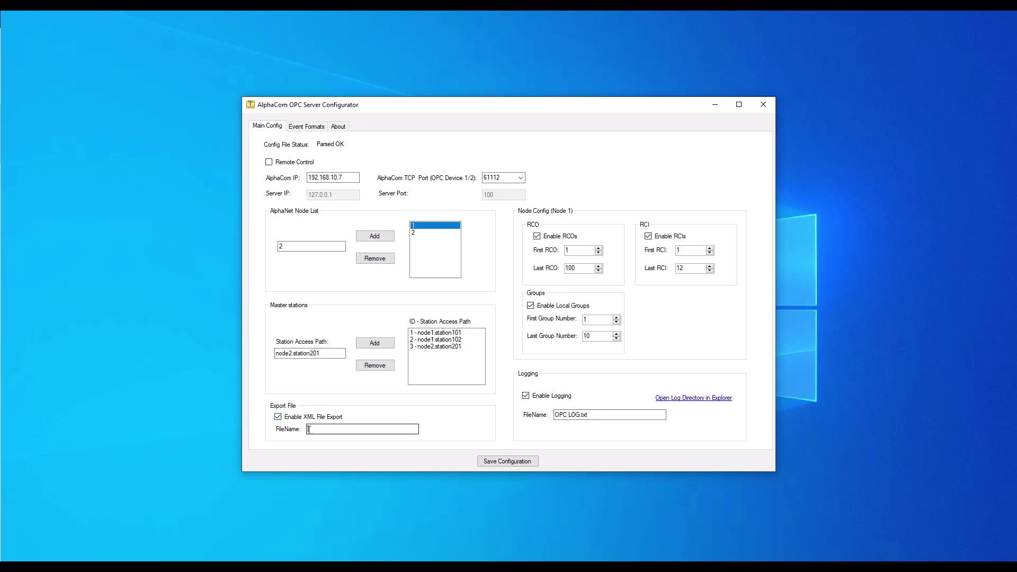
type("OPC ")
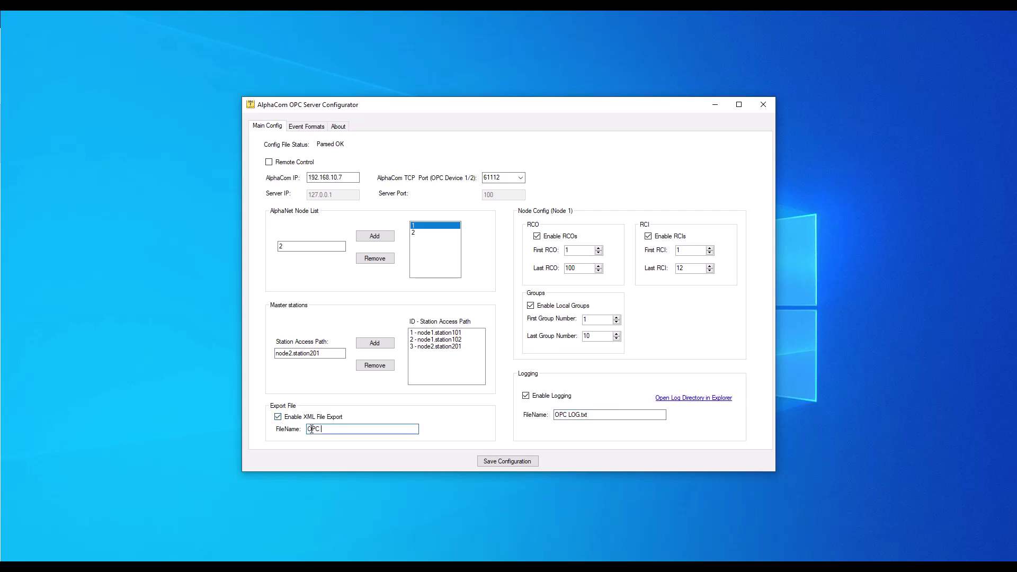
type("Config")
left_click(497, 462)
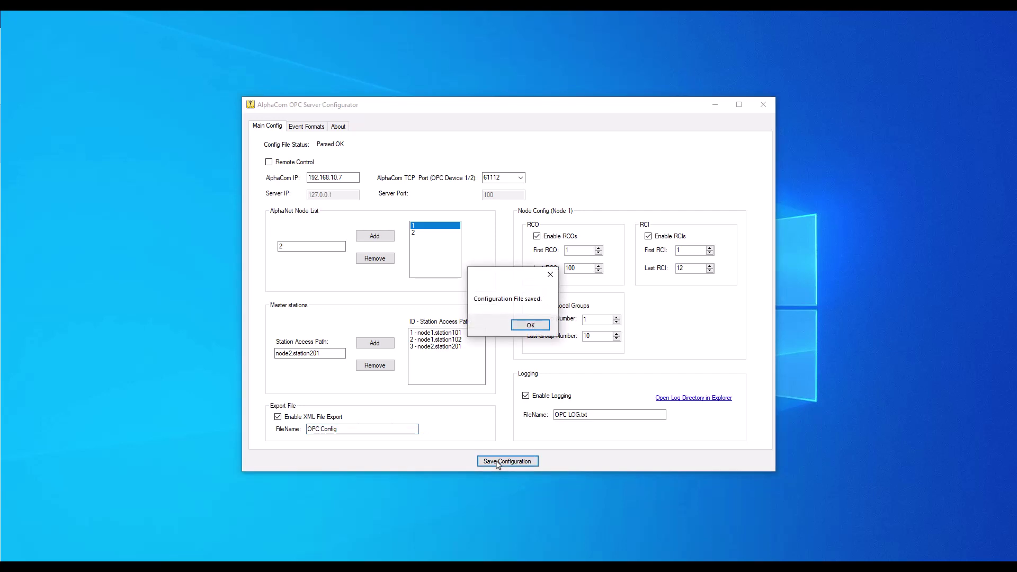
left_click(530, 325)
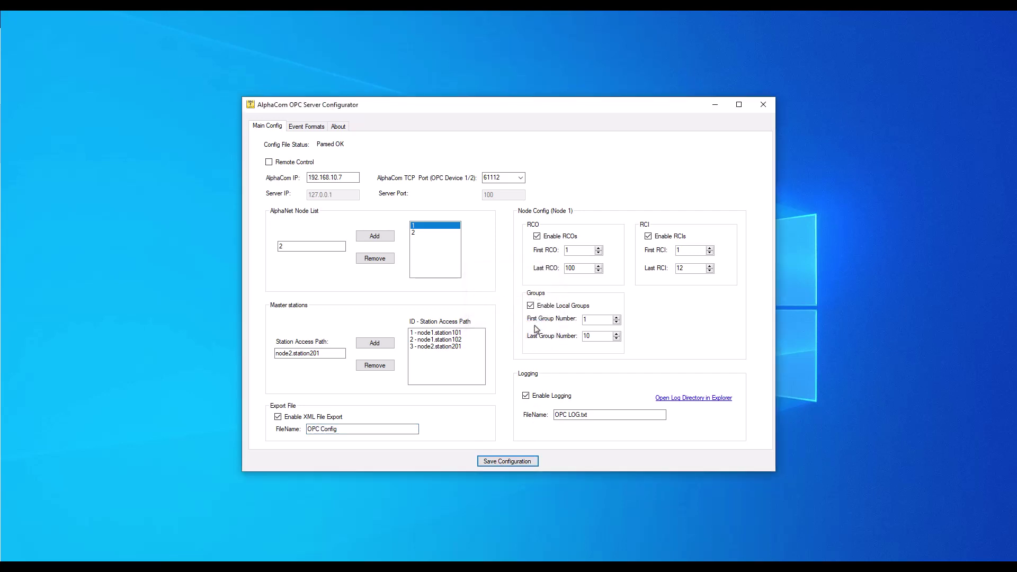